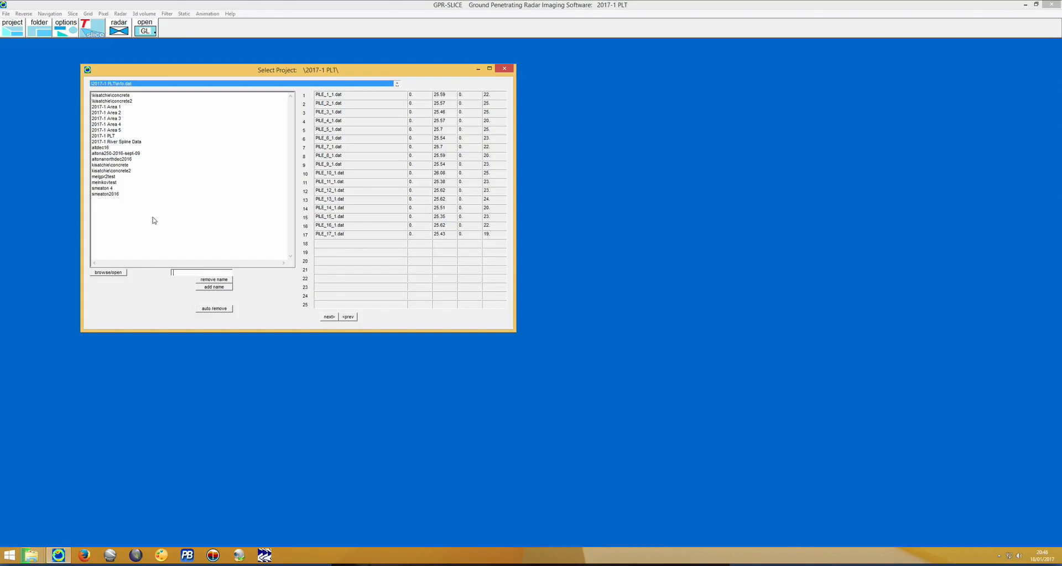
# Switch to File Explorer, delete the Smeaton 4 folder from Local Disk (C:) and refresh the folder listing.
pyautogui.moveTo(31, 555)
pyautogui.click(62, 512)
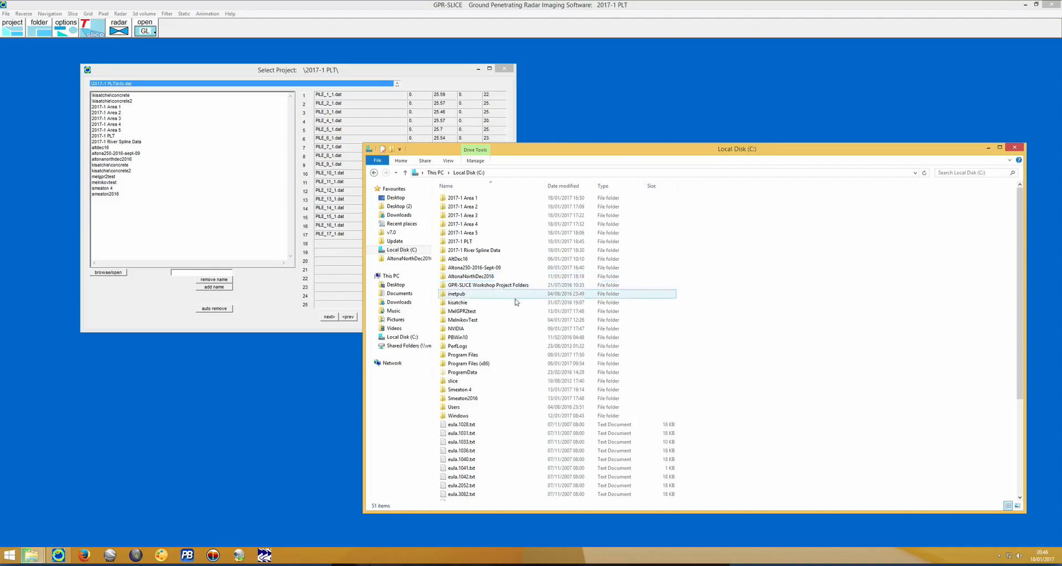
pyautogui.click(527, 389)
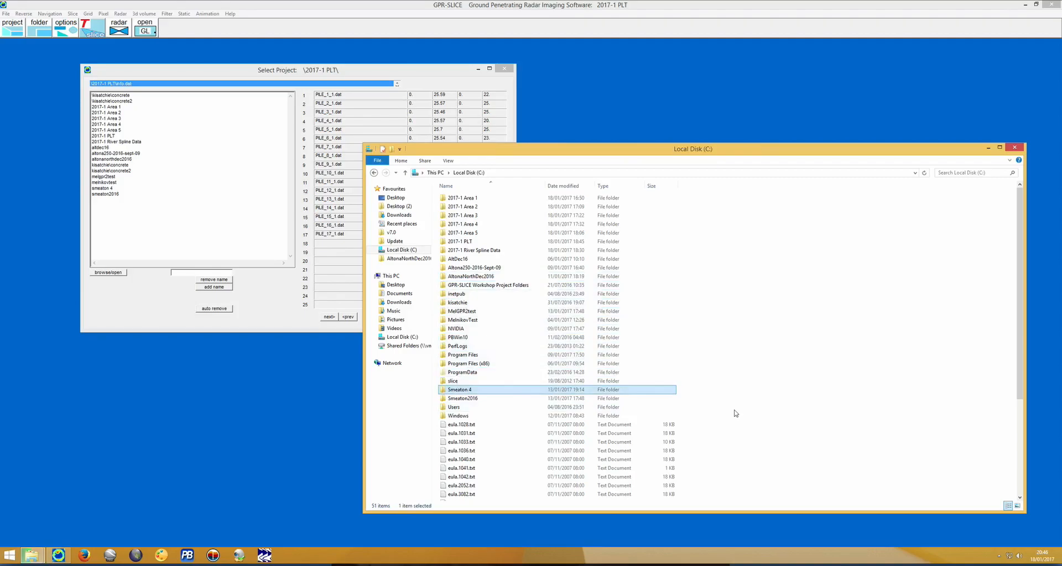
pyautogui.press('Delete')
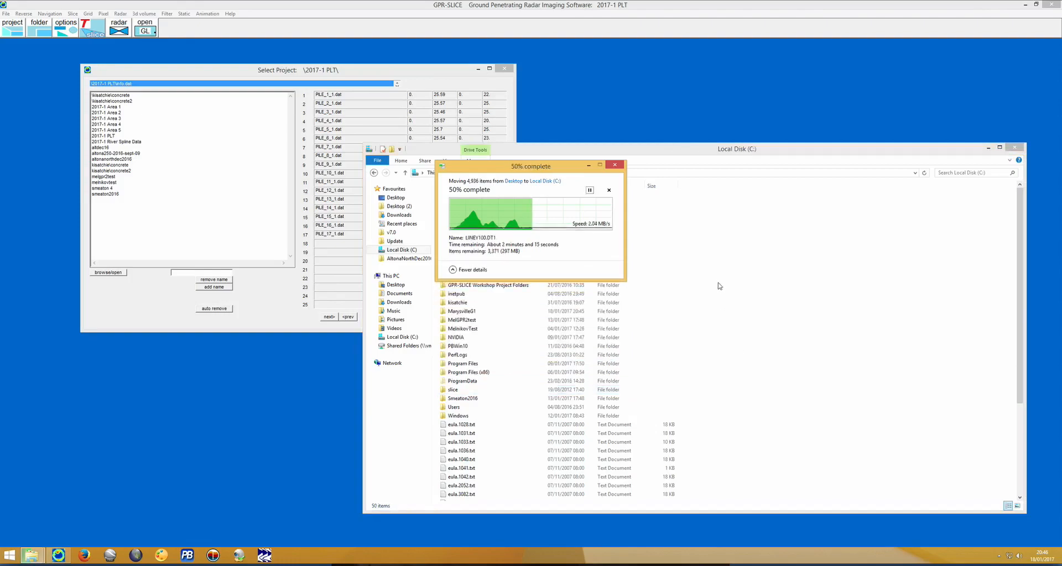
pyautogui.click(747, 296)
pyautogui.rightClick(770, 311)
pyautogui.click(776, 338)
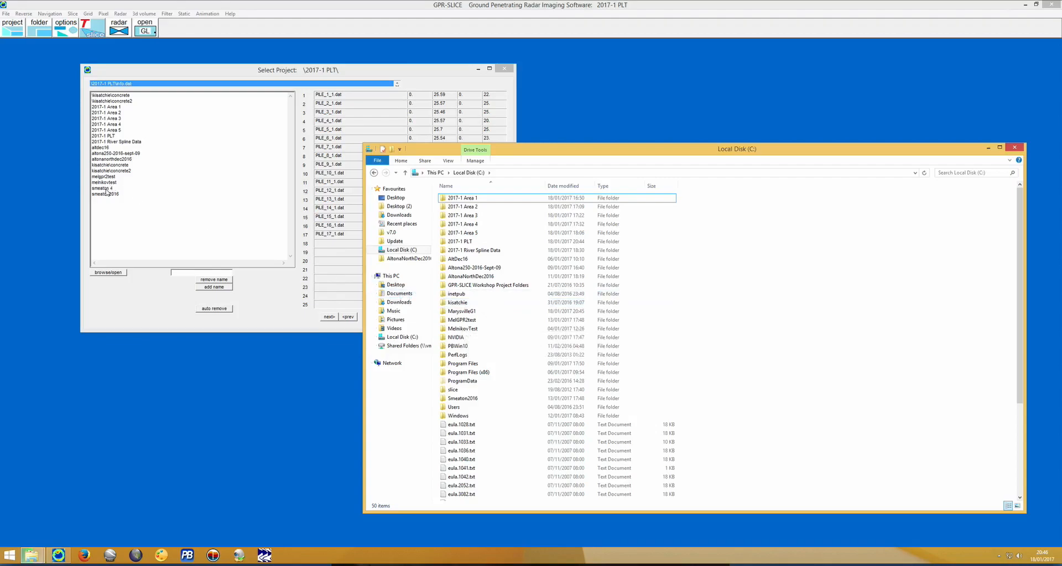
# Switch back to GPR-SLICE and automatically remove the names of projects not found from the project list.
pyautogui.click(118, 204)
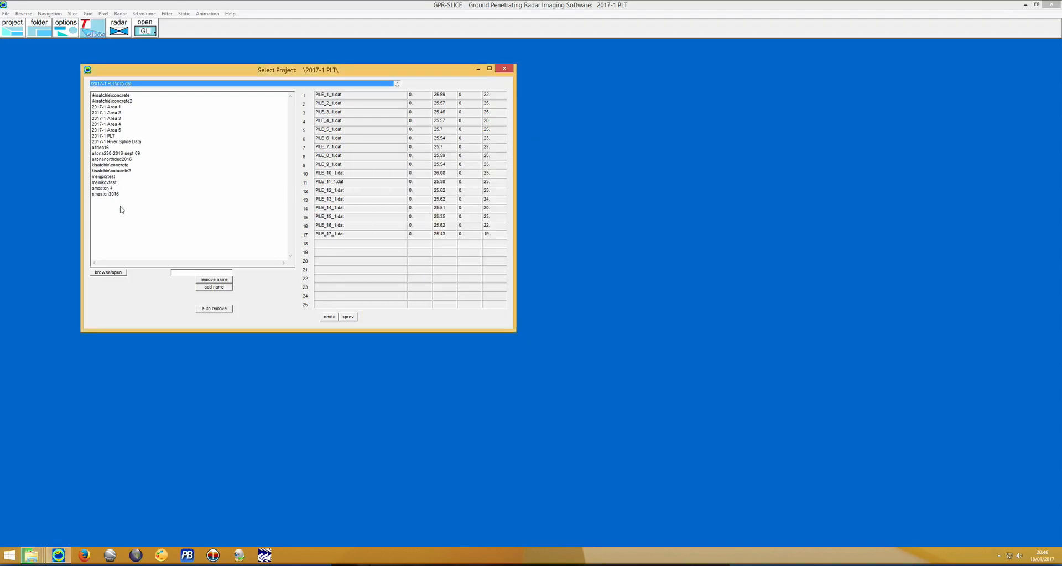
pyautogui.click(133, 215)
pyautogui.click(207, 309)
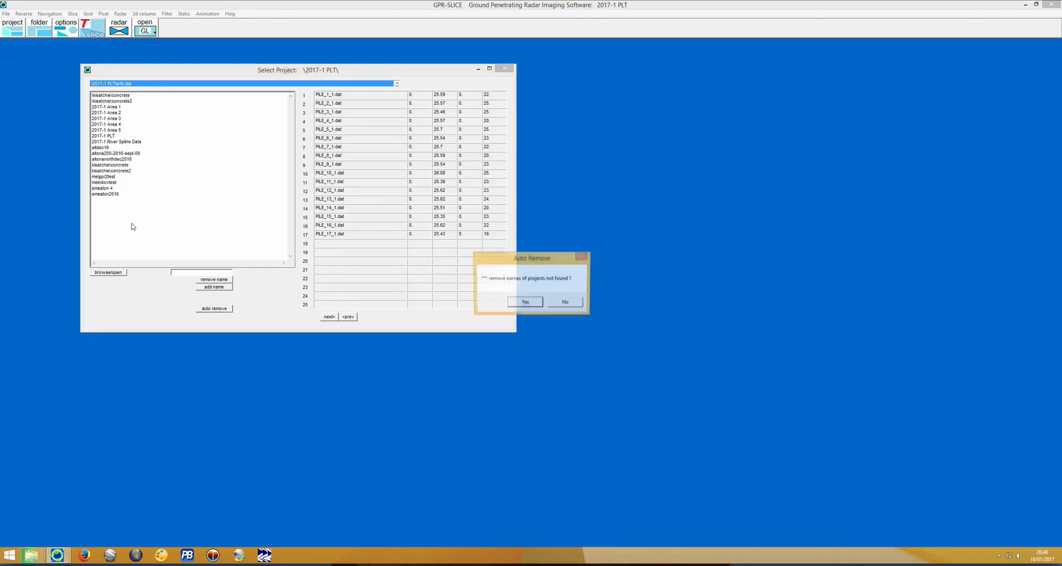
pyautogui.click(525, 302)
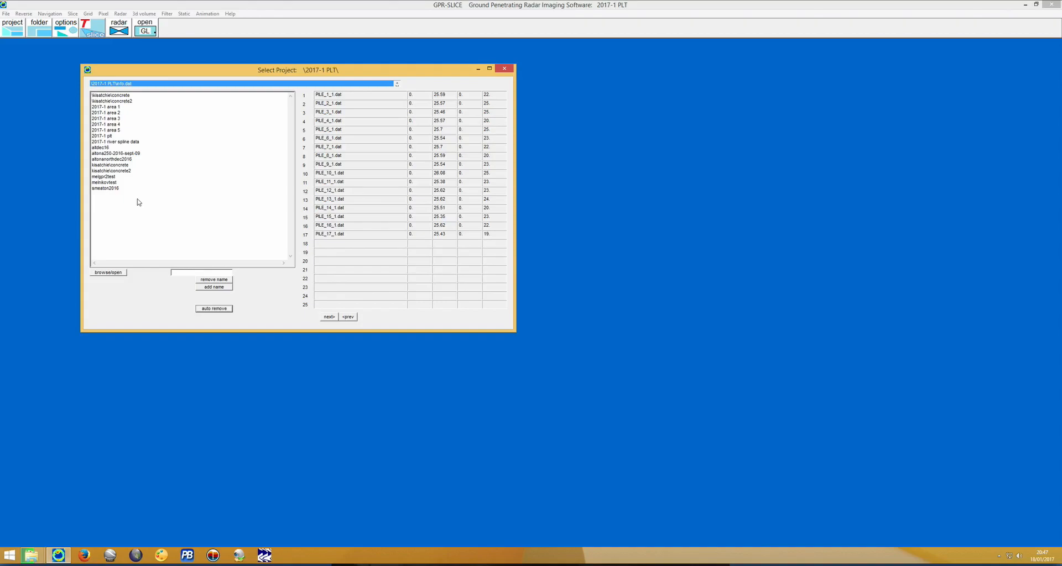
# Check the progress of the file move in File Explorer and refresh the Local Disk (C:) folder listing.
pyautogui.click(31, 556)
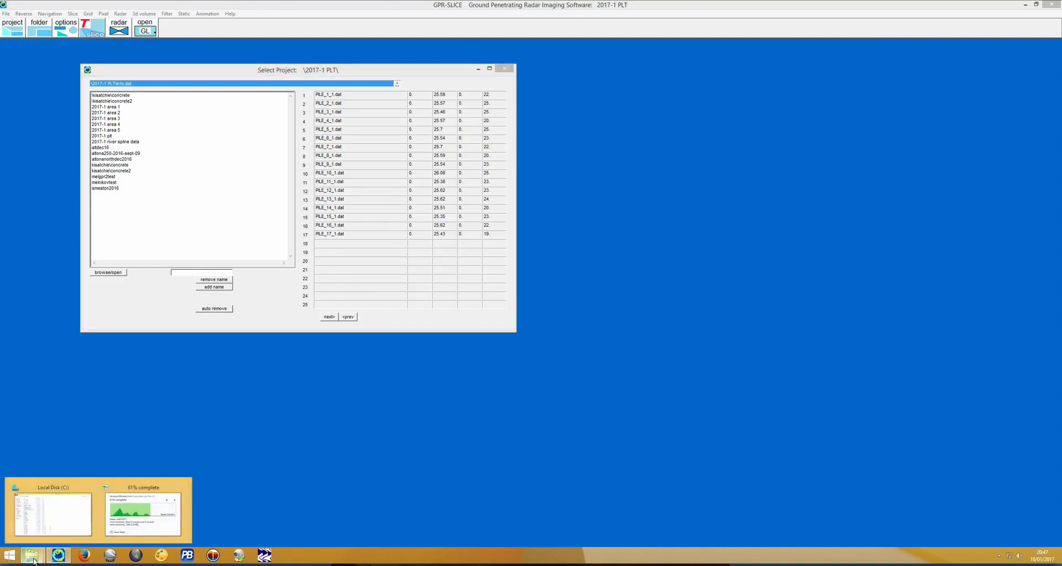
pyautogui.click(162, 521)
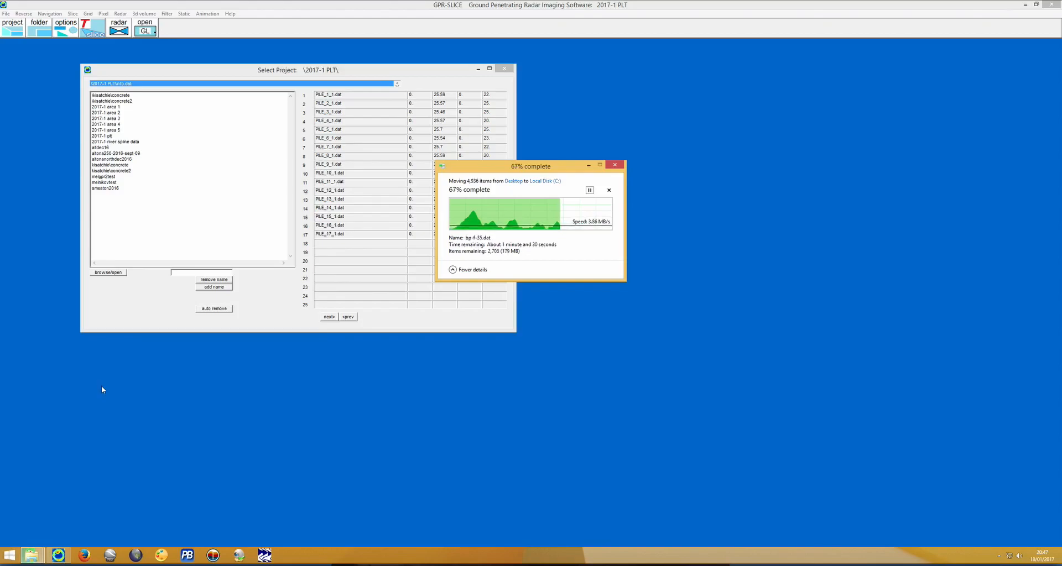
pyautogui.moveTo(32, 555)
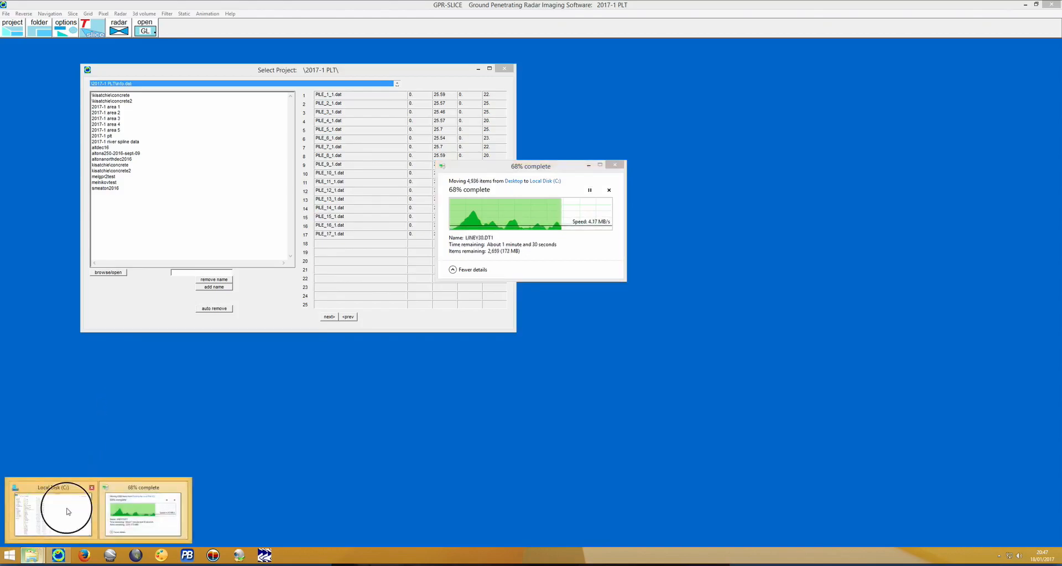
pyautogui.click(66, 507)
pyautogui.rightClick(848, 239)
pyautogui.click(871, 277)
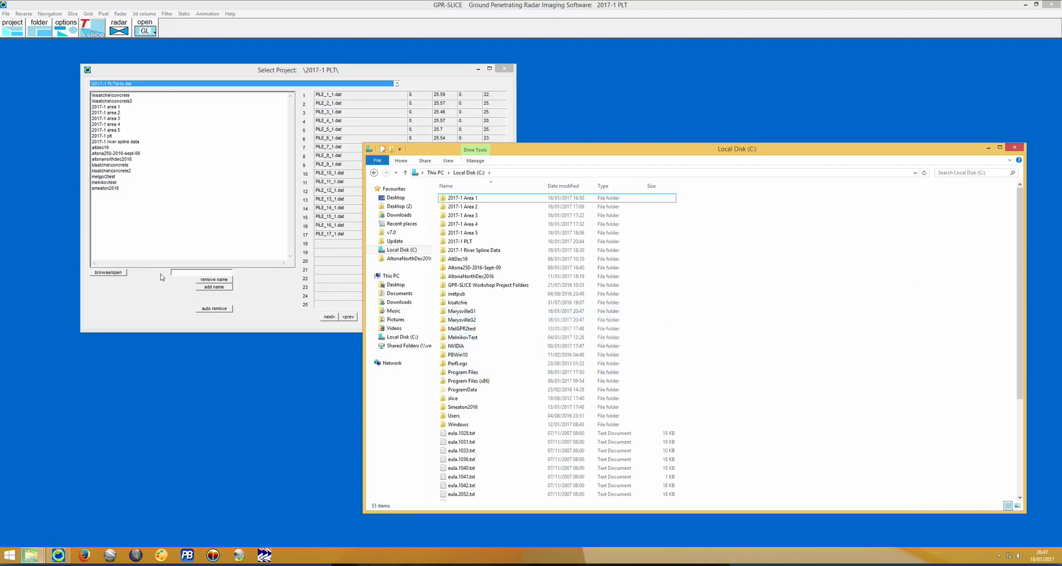
# Add the name MarysvilleG1 to the GPR-SLICE project list and select it as the active project.
pyautogui.click(179, 292)
pyautogui.click(185, 270)
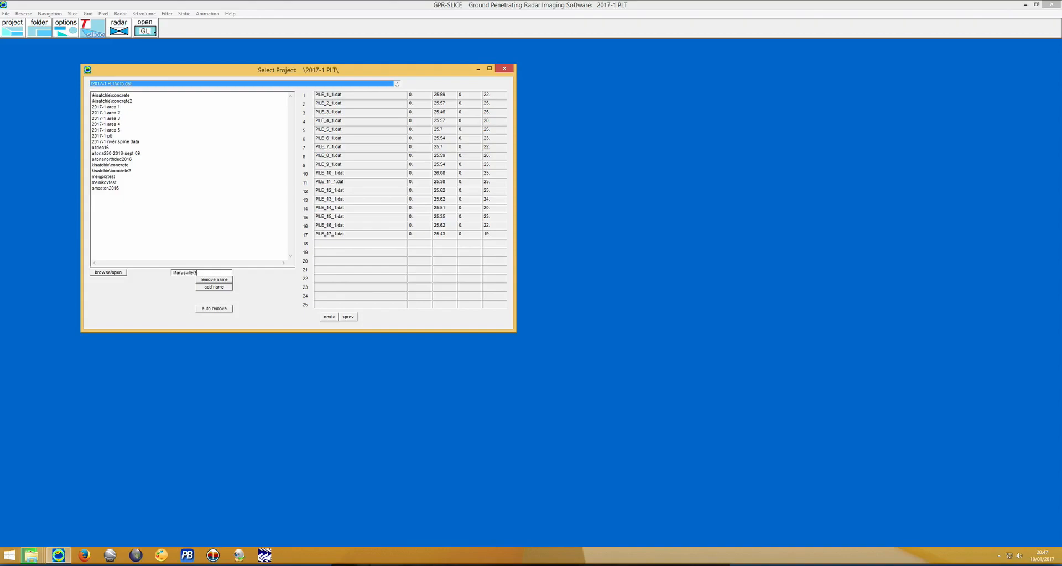
pyautogui.click(210, 287)
pyautogui.click(124, 177)
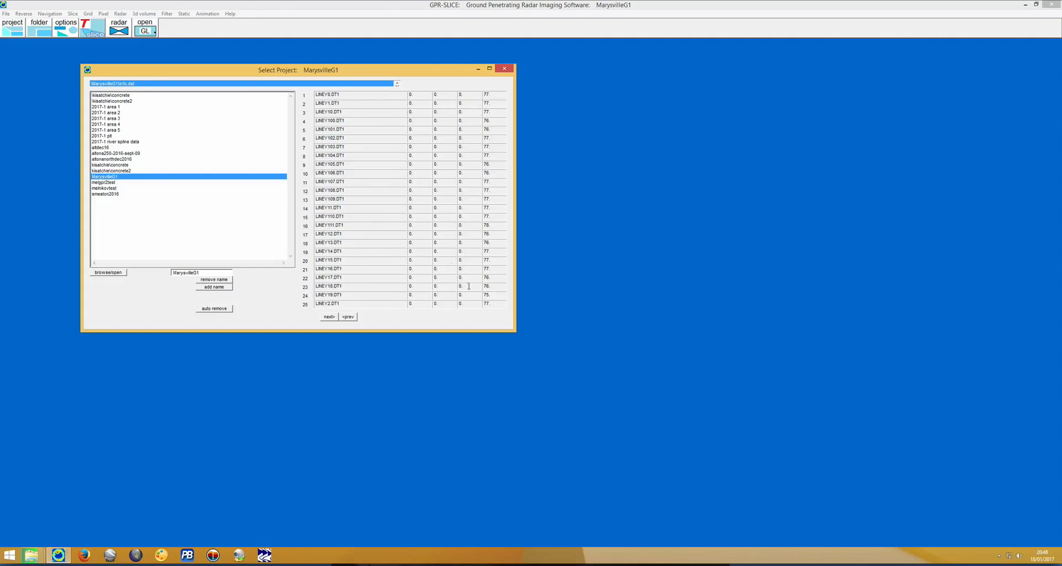
# Cycle through the MarysvilleG1 project's information files, including info.div, and return to info.dat.
pyautogui.click(398, 85)
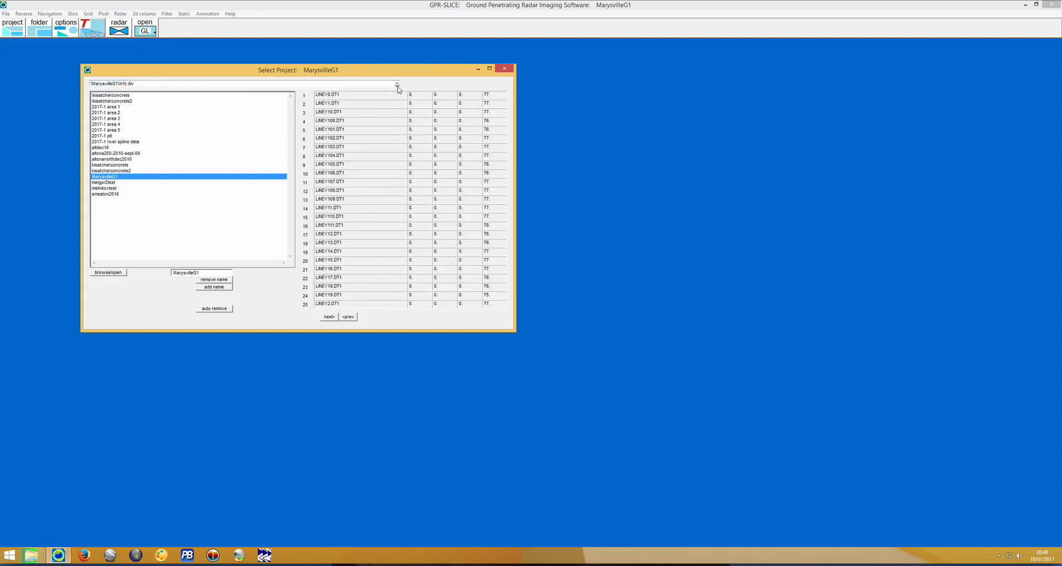
pyautogui.click(397, 84)
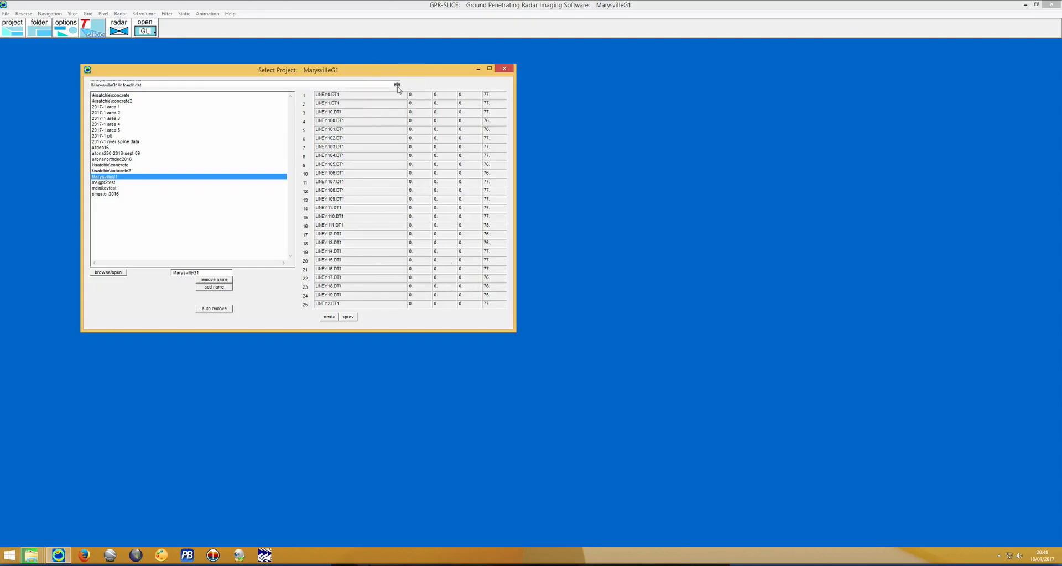
pyautogui.click(362, 83)
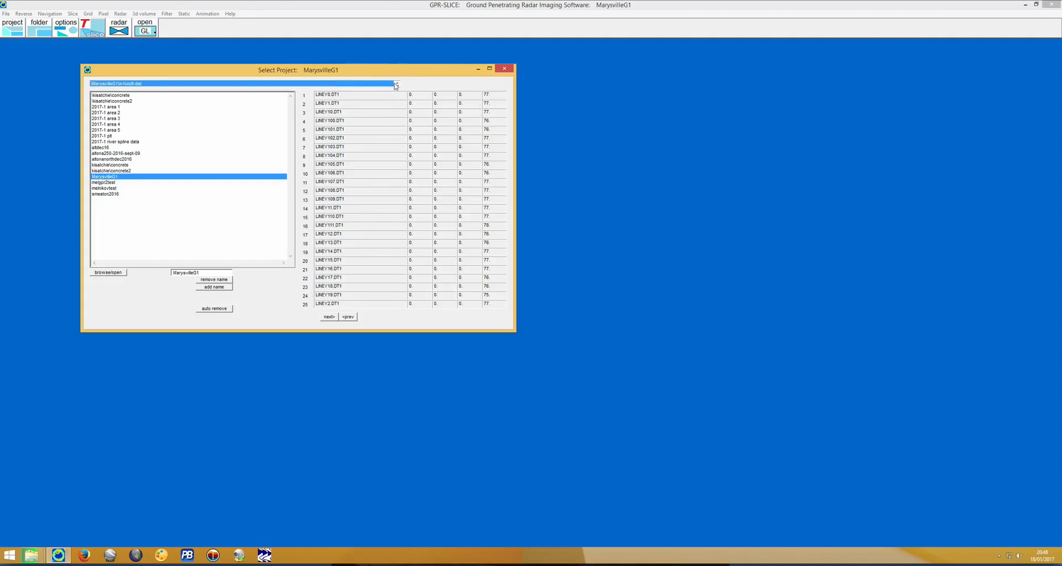
pyautogui.click(397, 85)
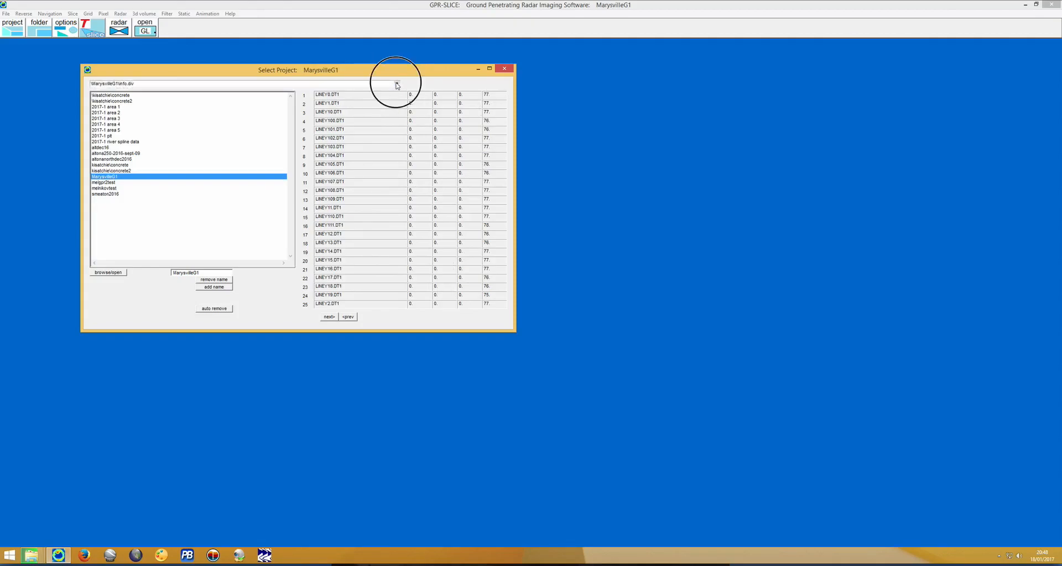
pyautogui.click(186, 87)
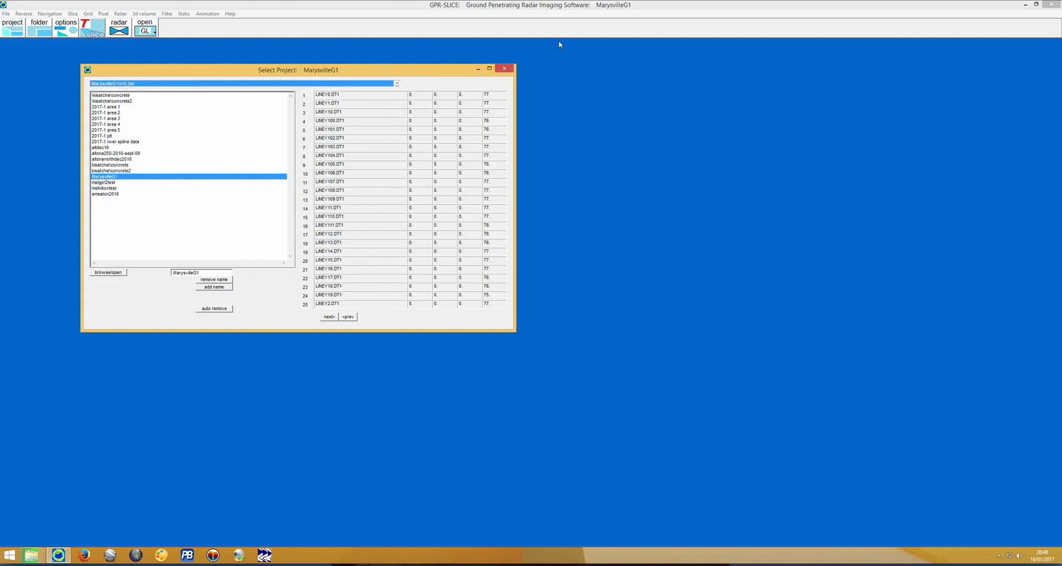
# Close the project selection and view the MarysvilleG1 data in the Open GL volume display.
pyautogui.click(503, 69)
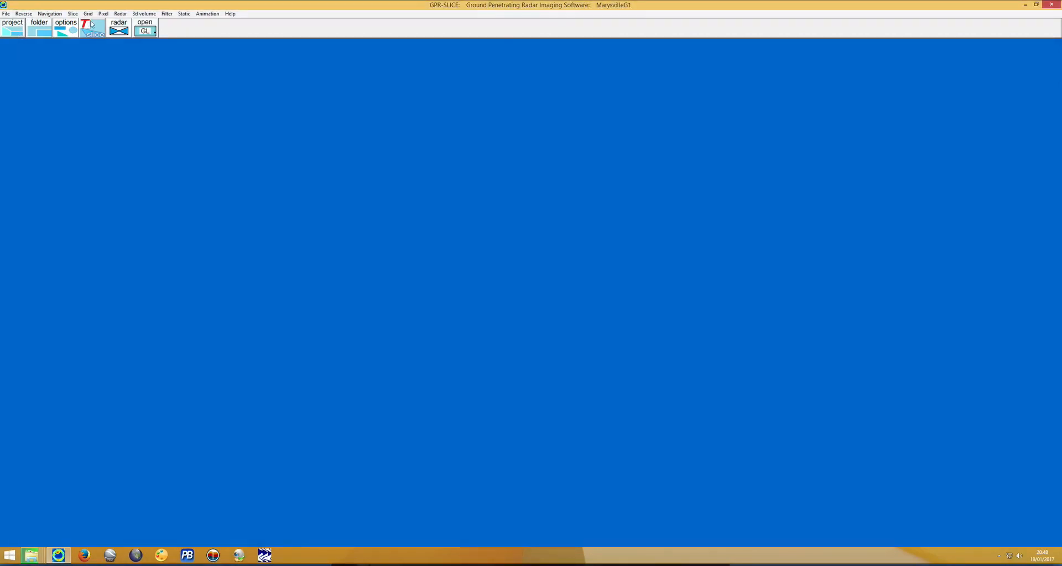
pyautogui.click(143, 30)
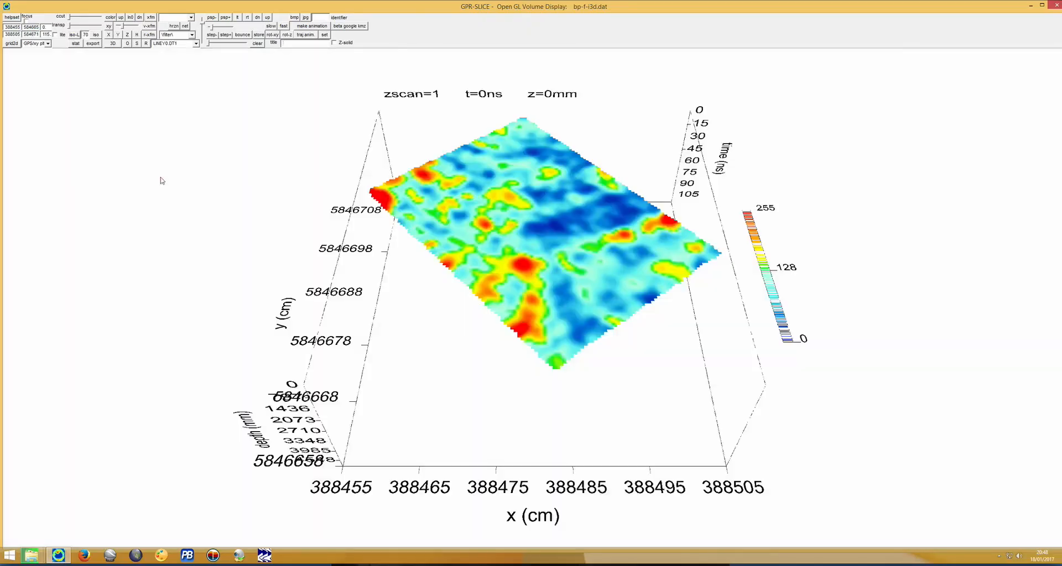
pyautogui.click(225, 44)
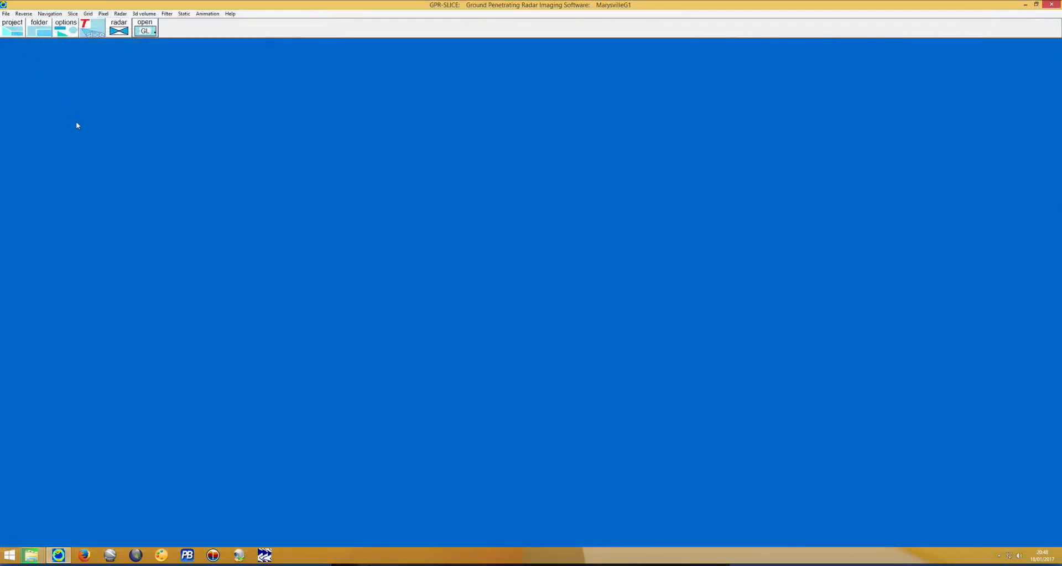
# Reopen the project selection, check the project folders on Local Disk (C:), and remove the name MarysvilleG1 from the project list.
pyautogui.click(9, 30)
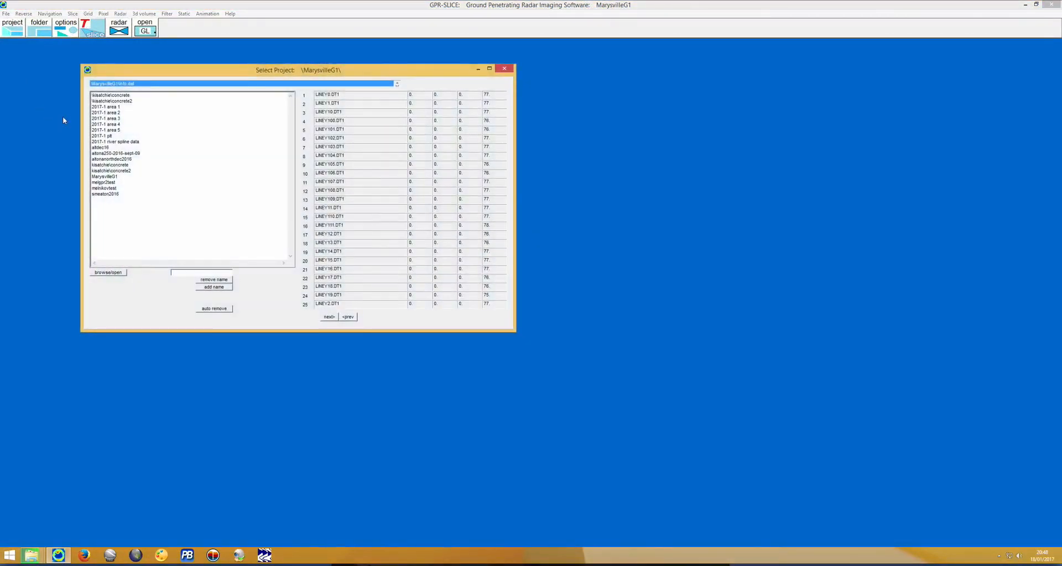
pyautogui.moveTo(31, 555)
pyautogui.click(46, 517)
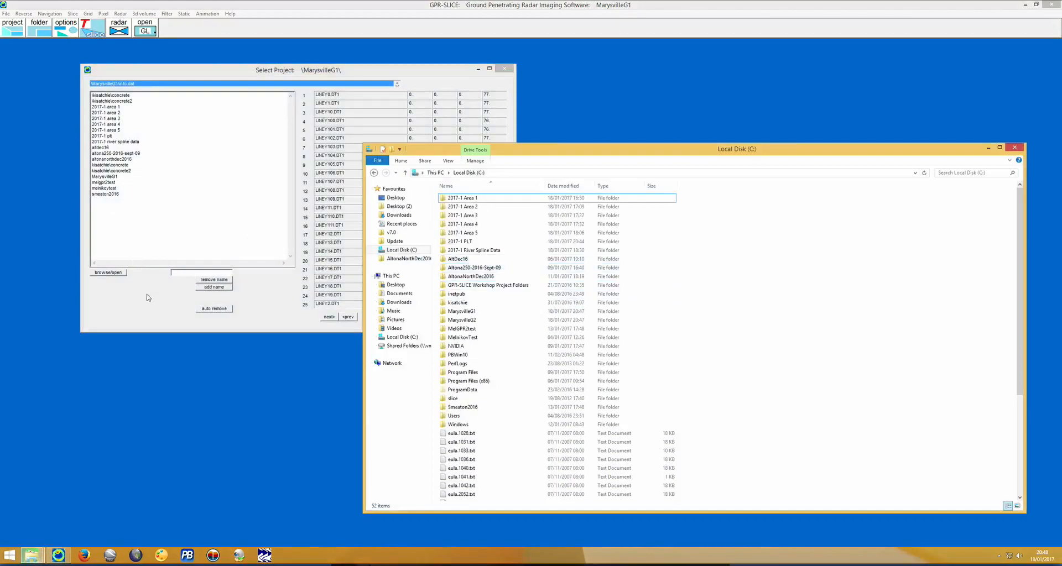
pyautogui.click(136, 234)
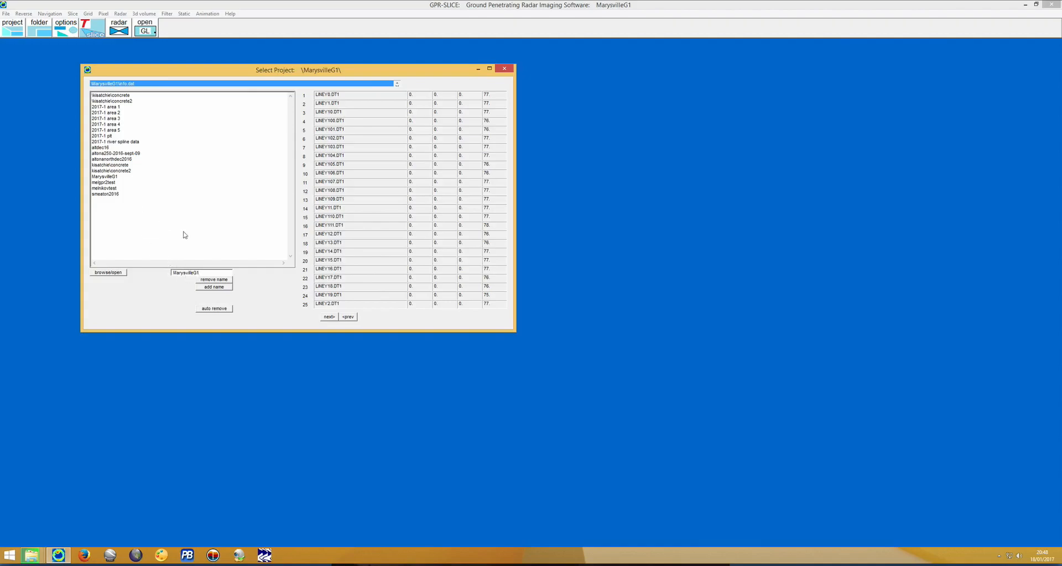
pyautogui.click(214, 279)
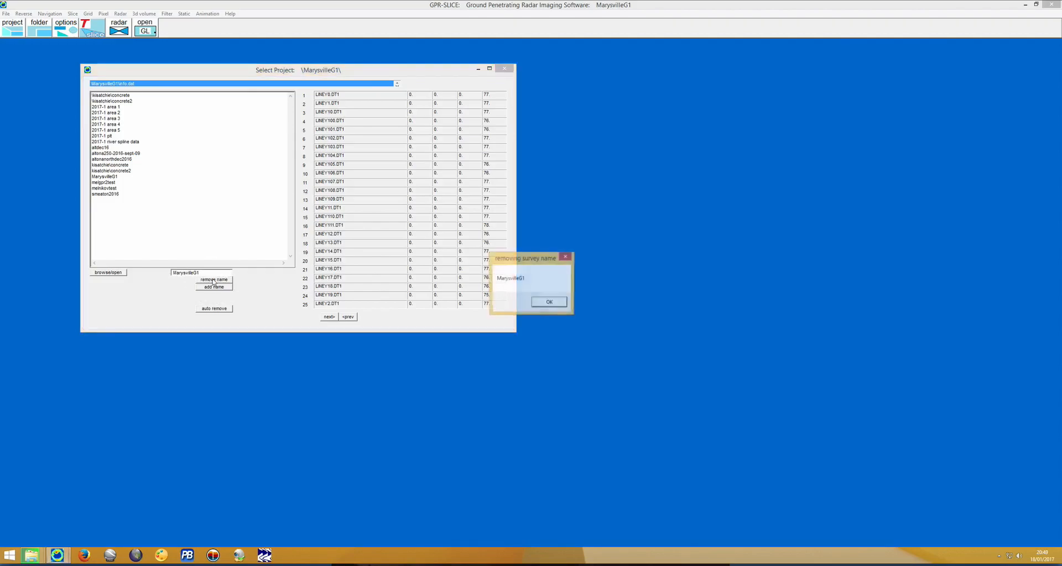
pyautogui.click(545, 303)
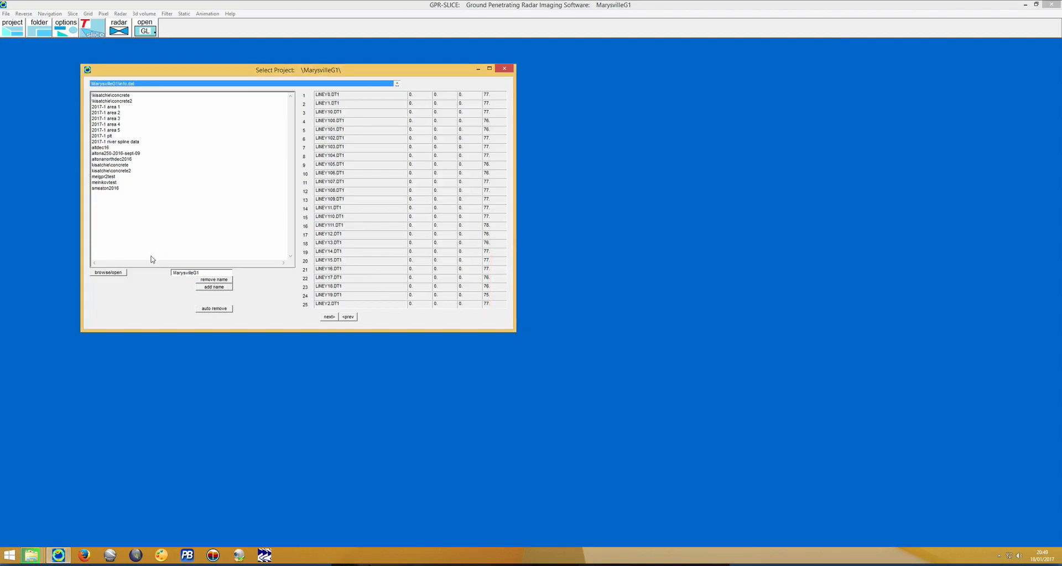
# Browse to the MarysvilleG2 folder on Local Disk (C:), open it as a project and select C:\MarysvilleG2 in the project list.
pyautogui.click(103, 271)
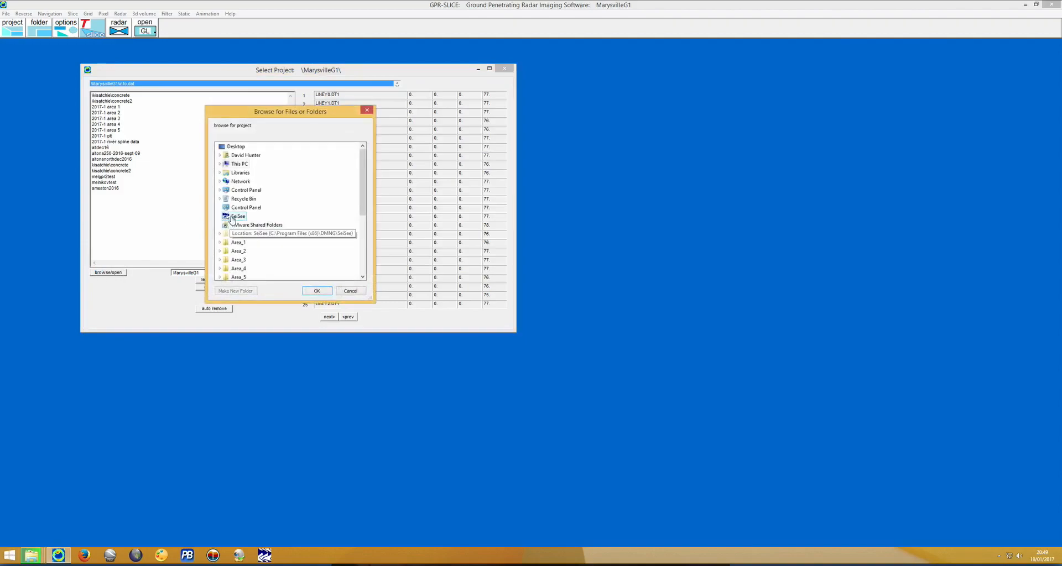
pyautogui.click(220, 164)
pyautogui.click(220, 164)
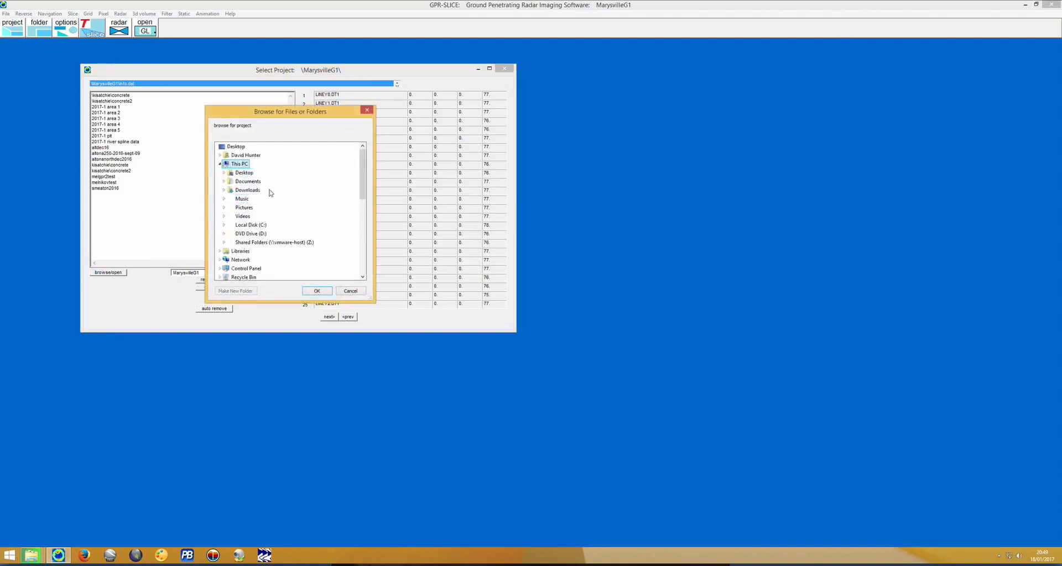
pyautogui.click(223, 225)
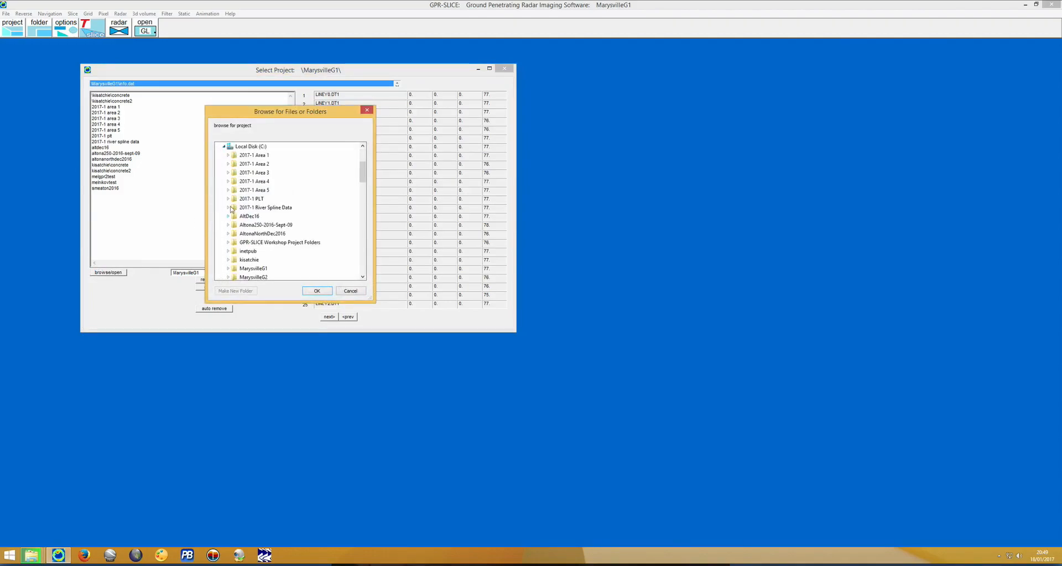
pyautogui.scroll(1, 259, 221)
pyautogui.scroll(-3, 256, 227)
pyautogui.scroll(-1, 257, 224)
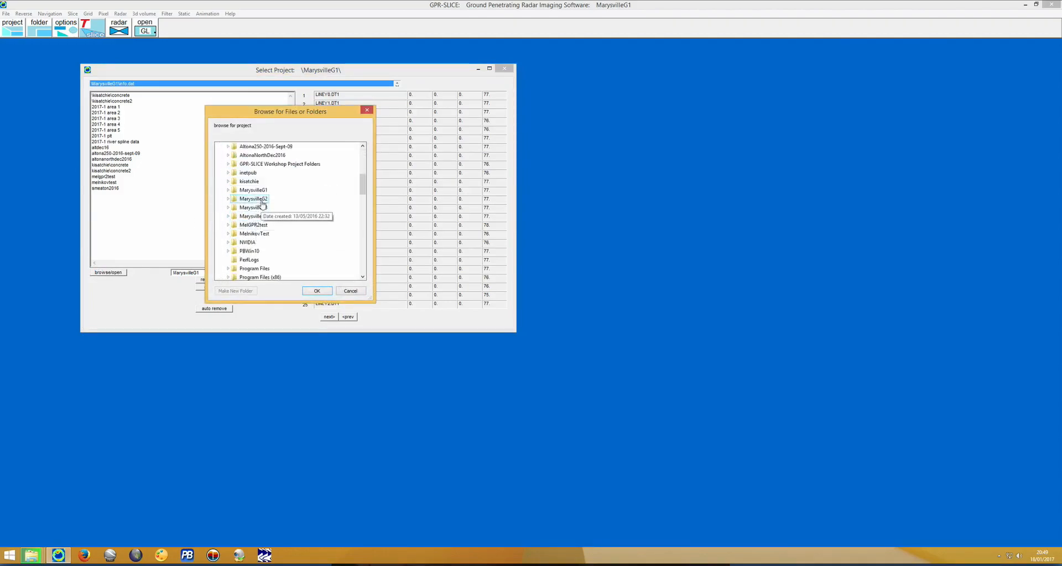
pyautogui.click(258, 199)
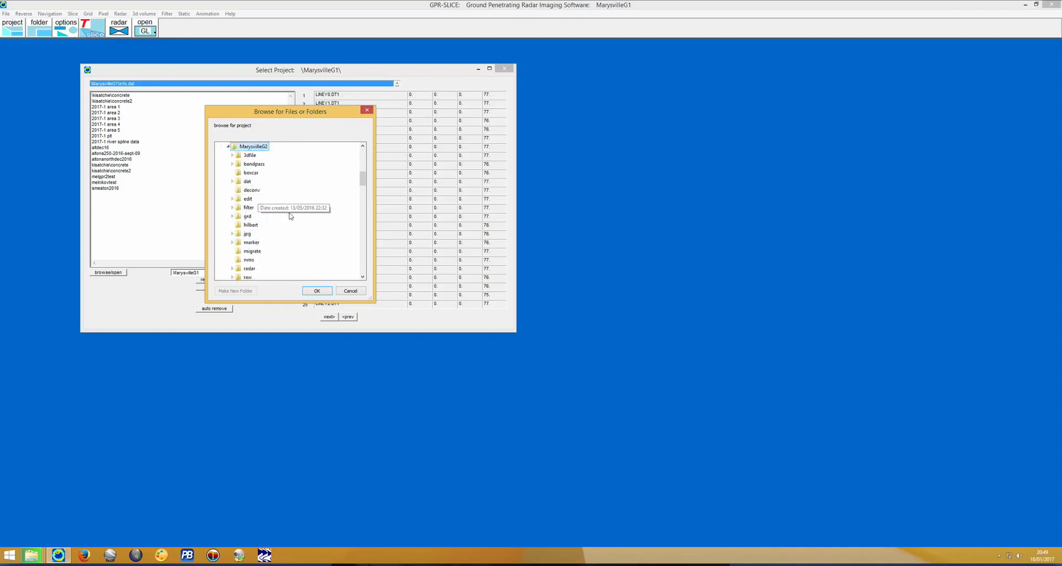
pyautogui.click(315, 291)
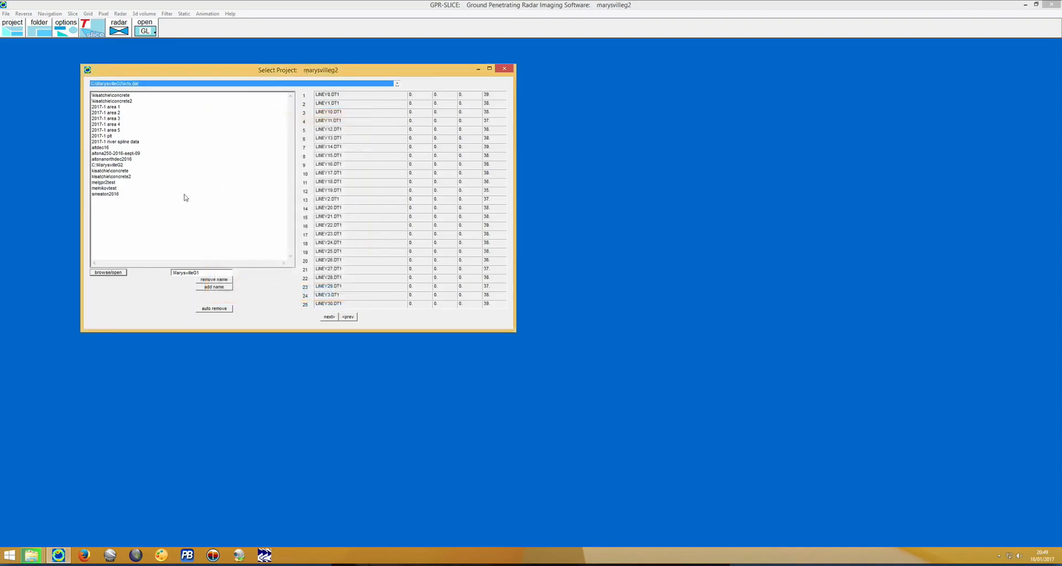
pyautogui.click(121, 166)
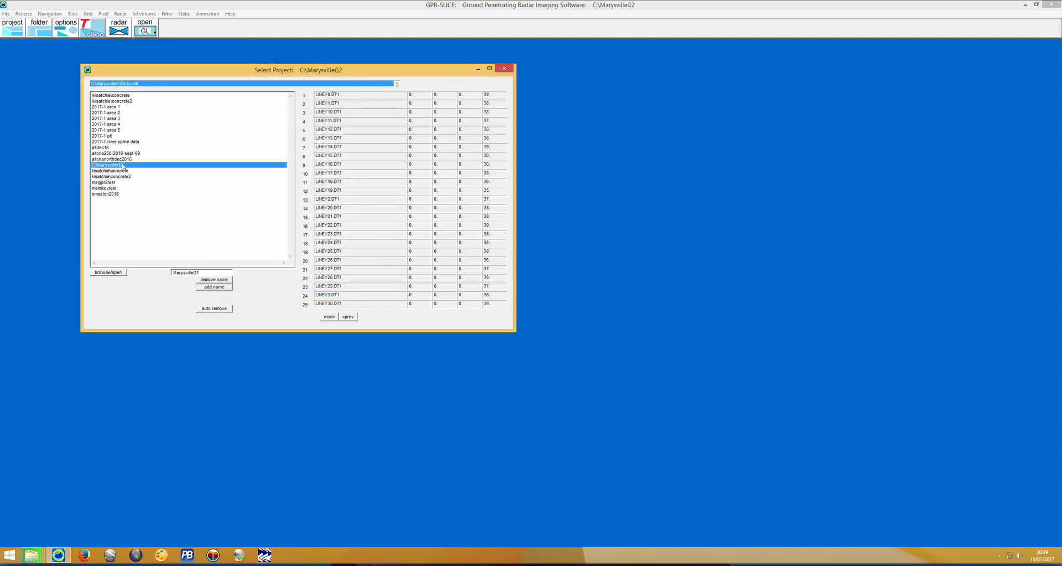